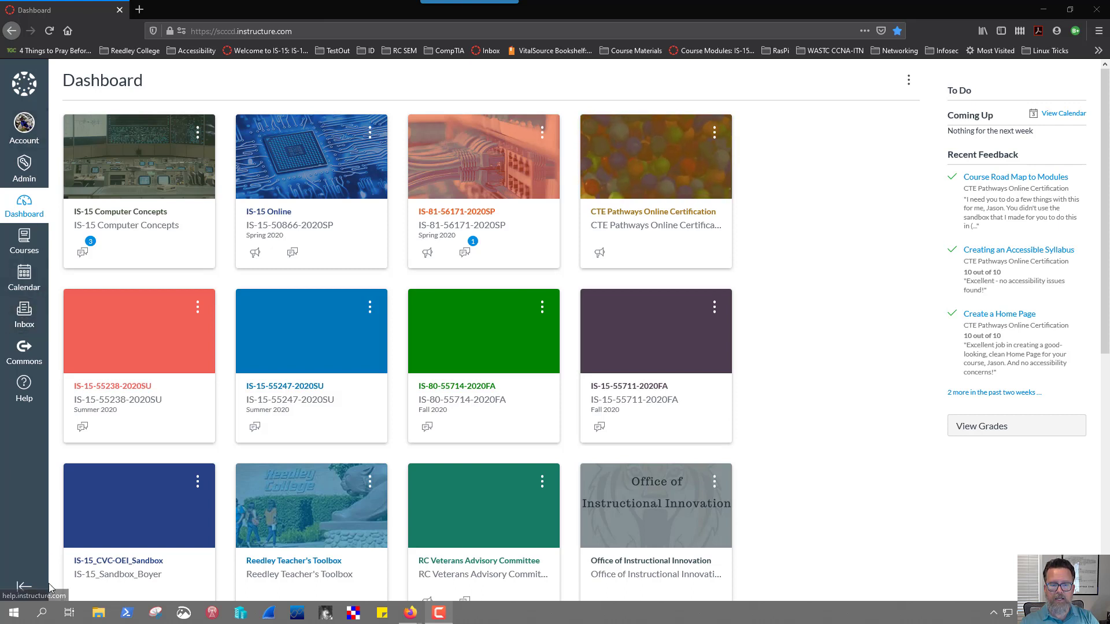
# Open the Inbox and browse the All Courses filter menus without changing the filter
pyautogui.click(33, 317)
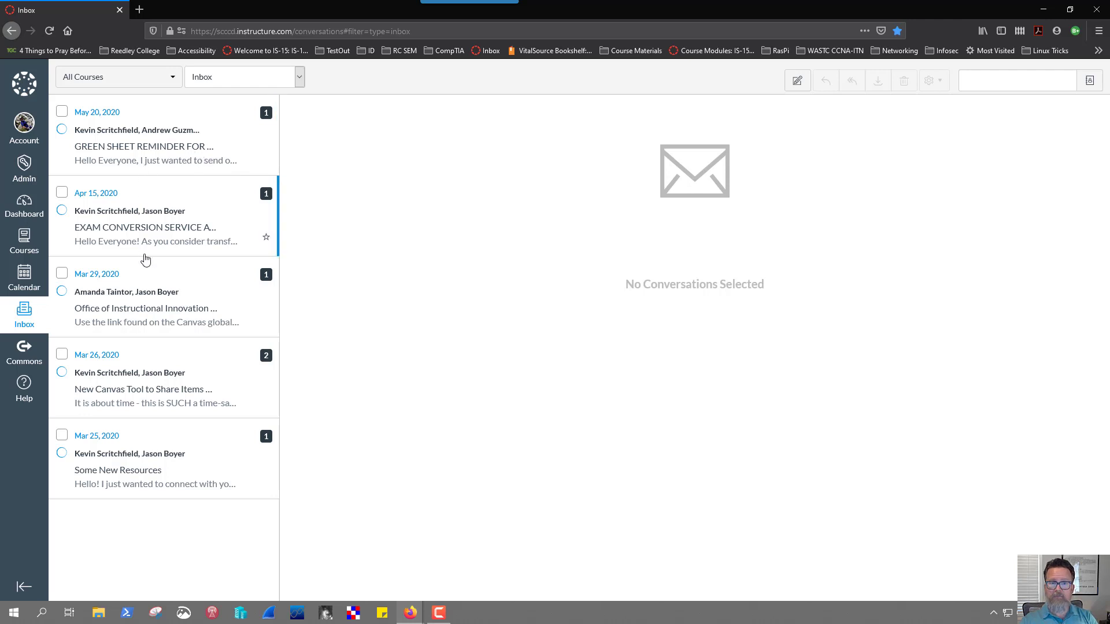
pyautogui.click(171, 78)
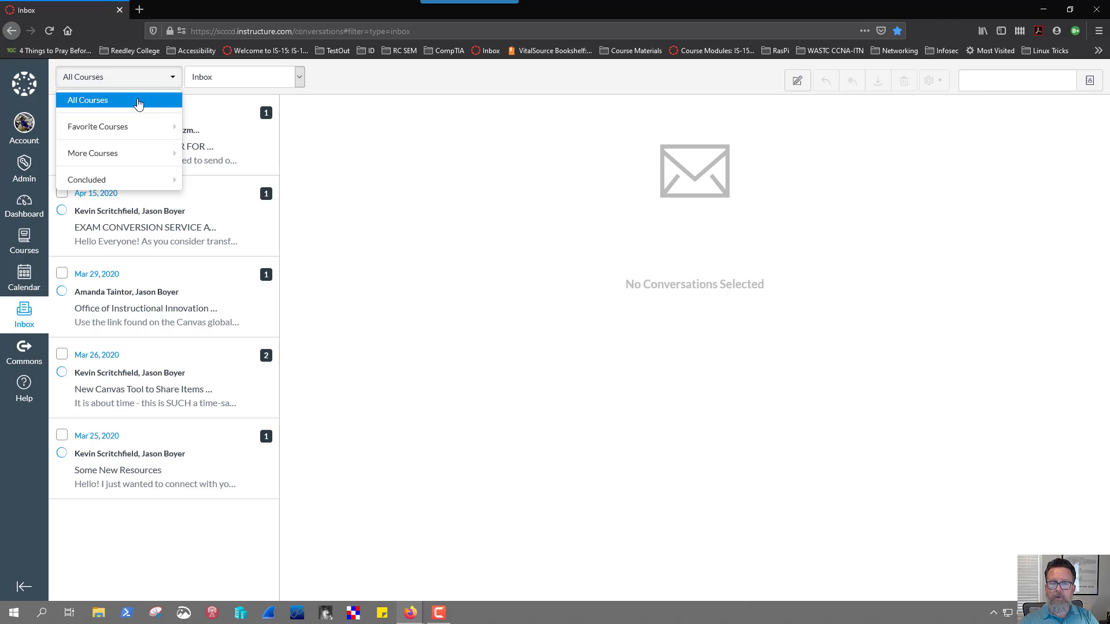
pyautogui.moveTo(136, 125)
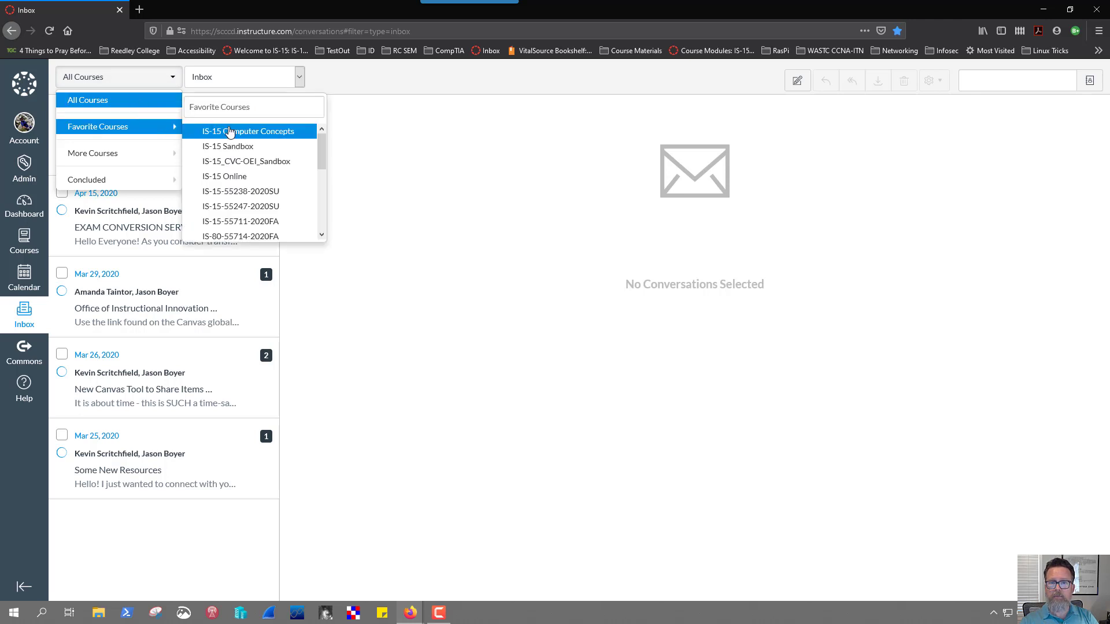
pyautogui.moveTo(149, 153)
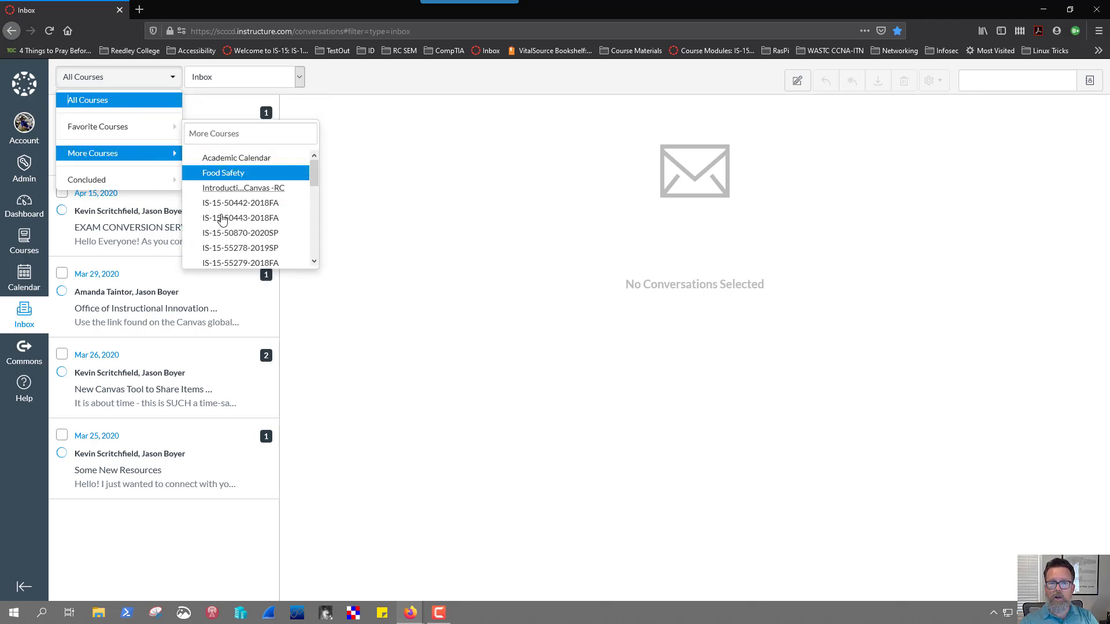
pyautogui.moveTo(149, 186)
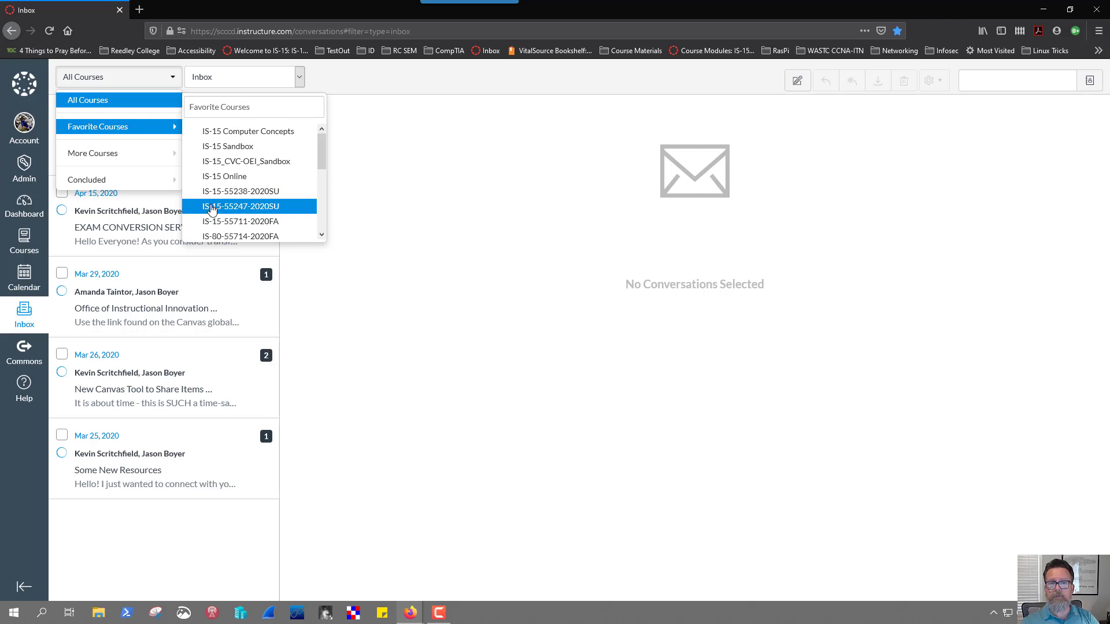
pyautogui.click(388, 158)
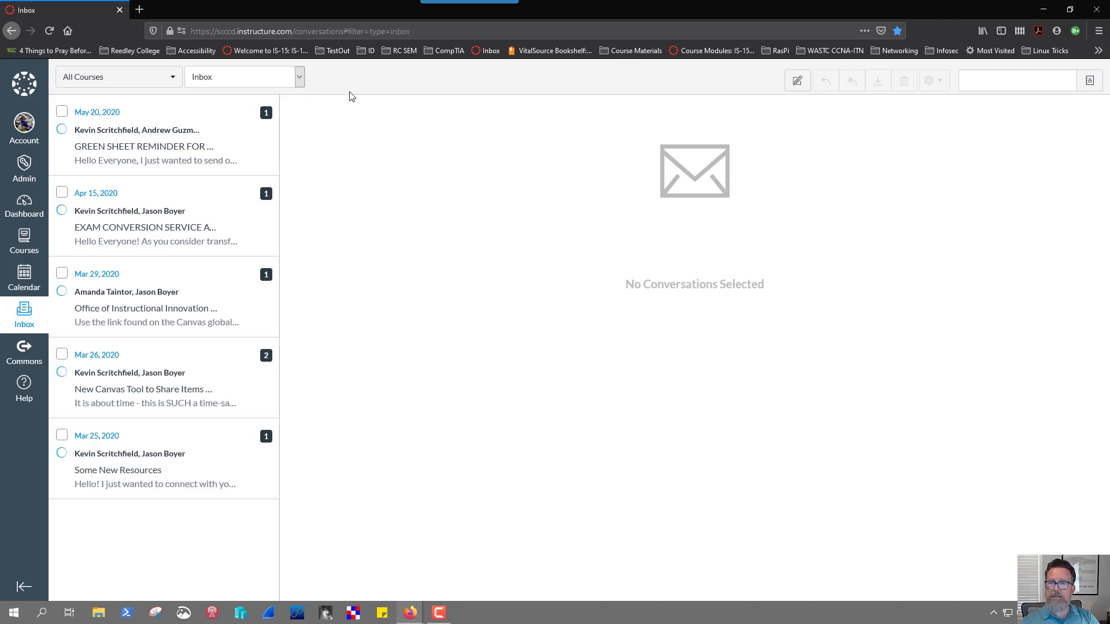
# Start a new message for the IS-15 Computer Concepts course under Favorite Courses
pyautogui.click(796, 82)
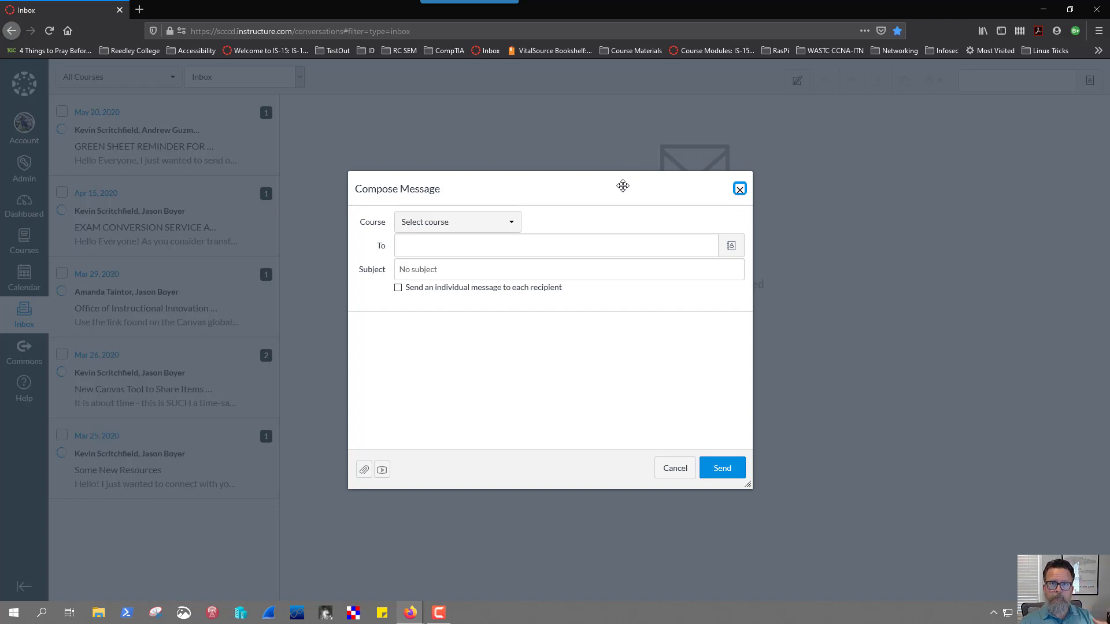
pyautogui.click(484, 232)
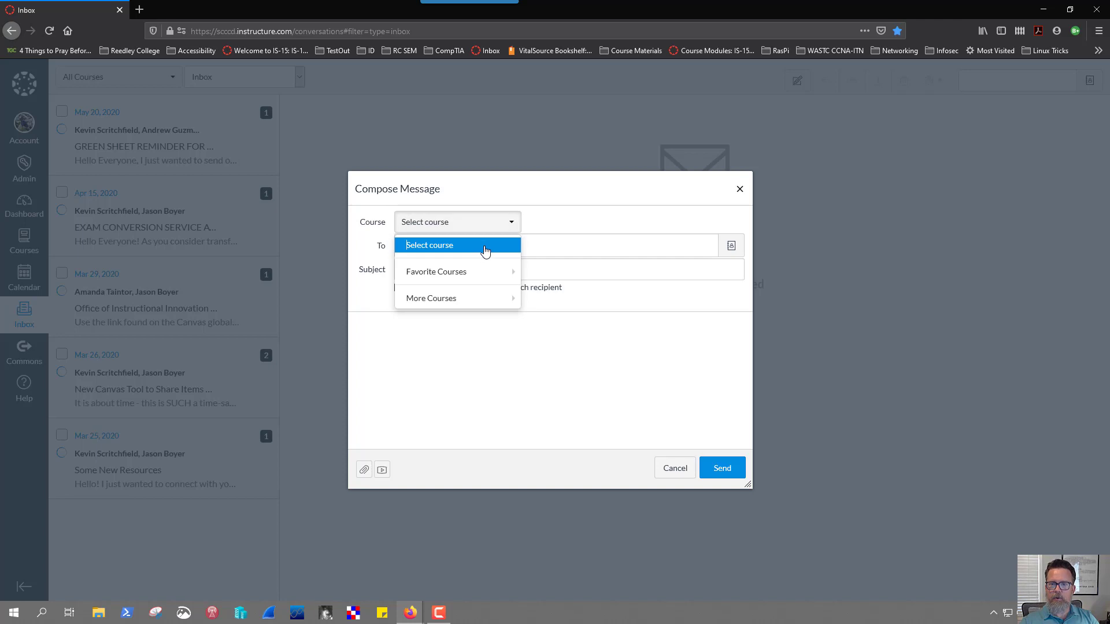
pyautogui.moveTo(484, 278)
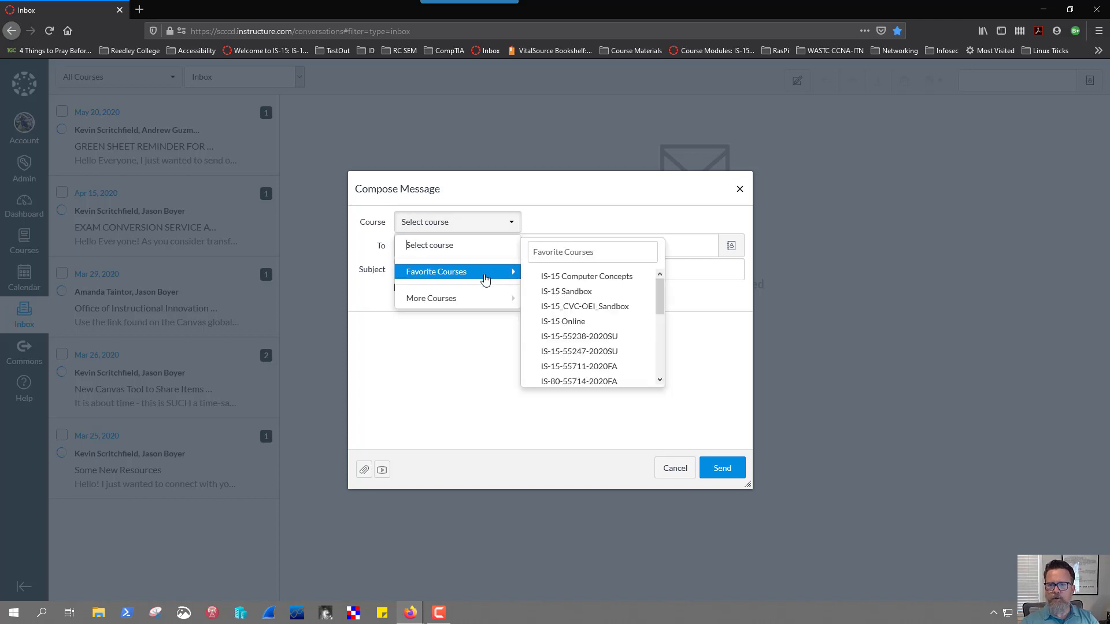
pyautogui.click(565, 283)
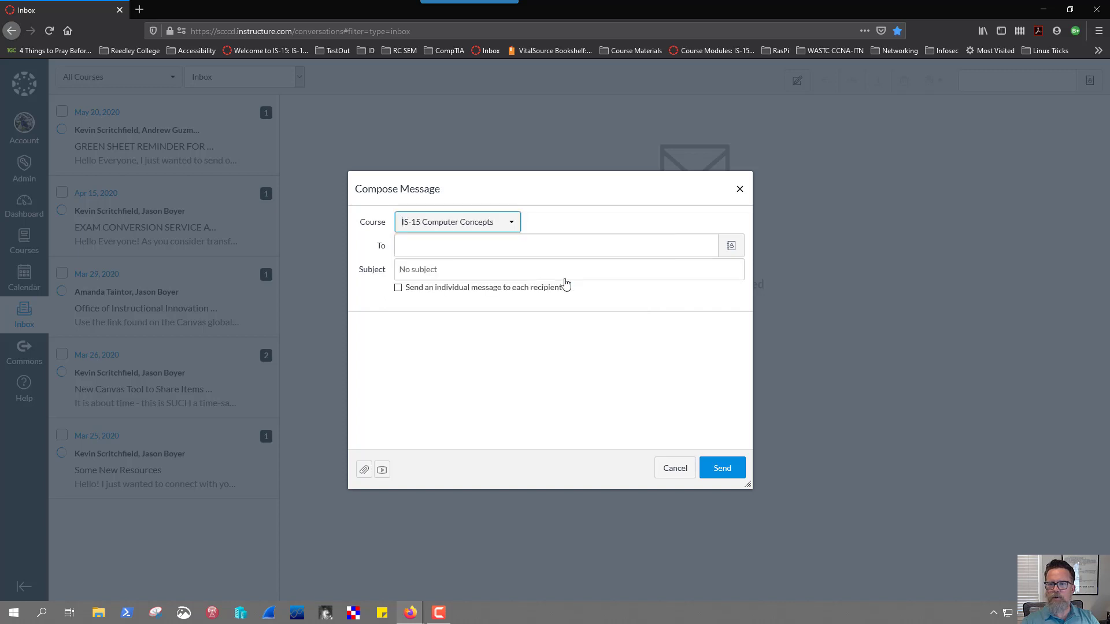
# Add the course's instructor from the Teachers address book as the recipient
pyautogui.click(731, 248)
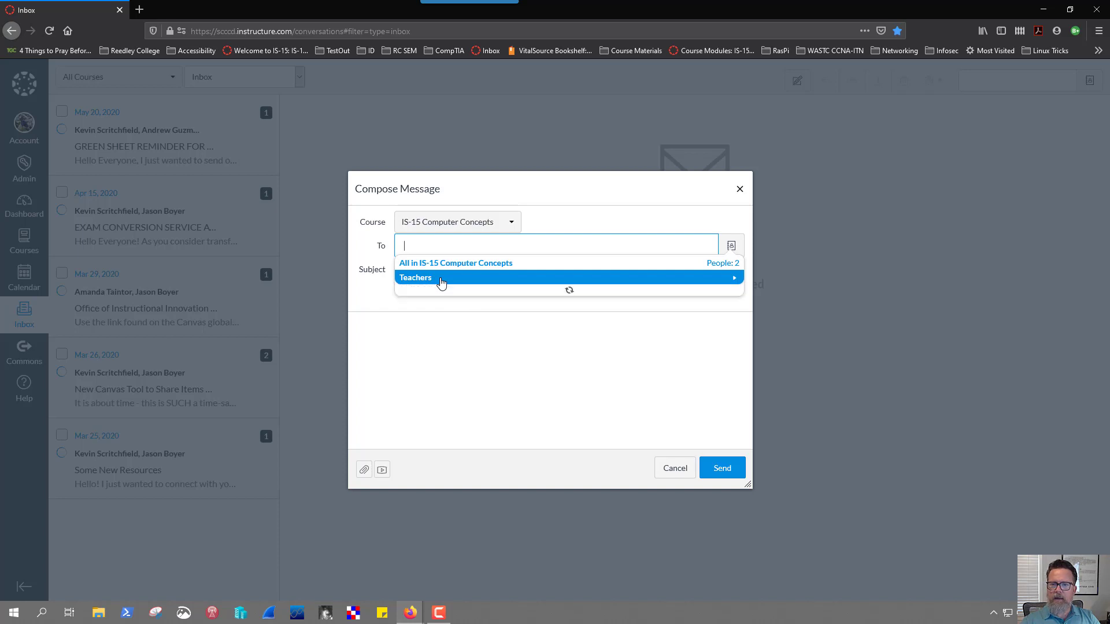
pyautogui.click(441, 279)
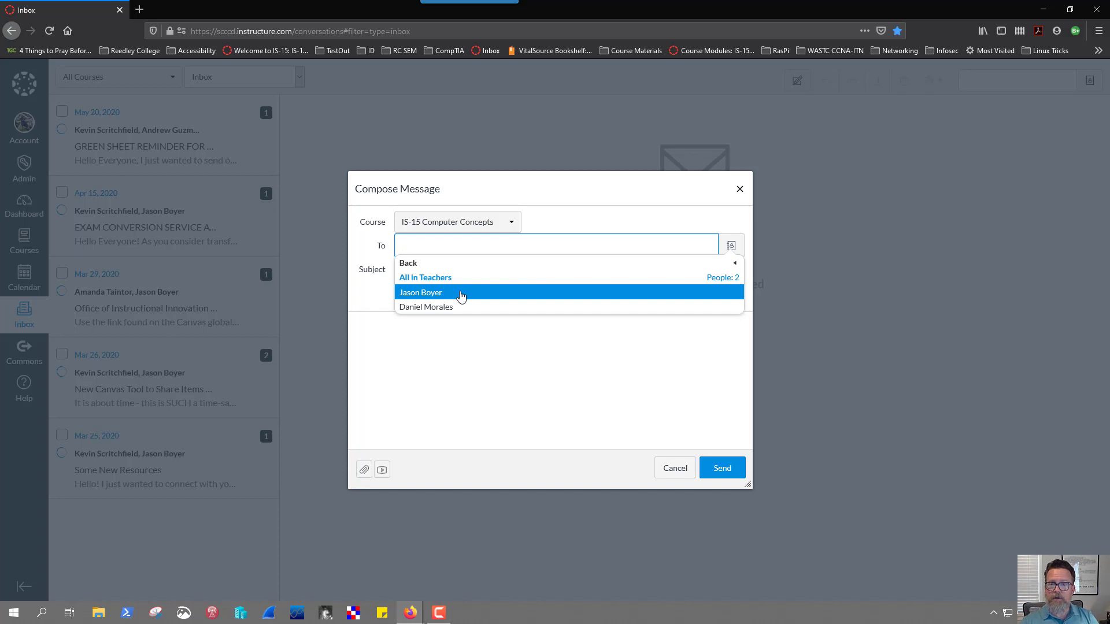
pyautogui.click(460, 294)
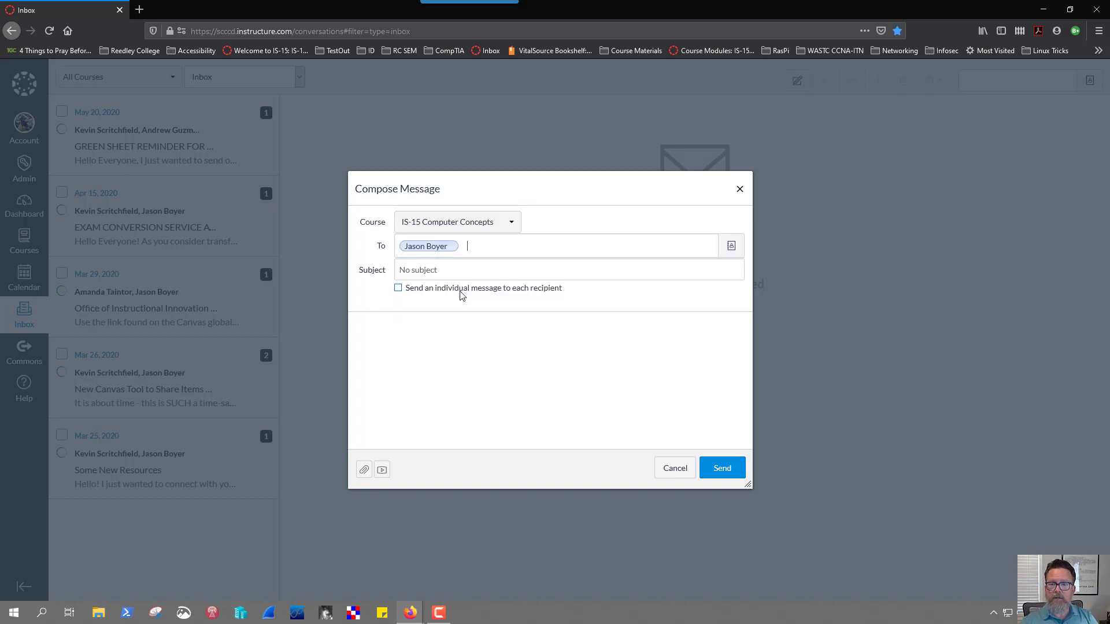
pyautogui.click(453, 269)
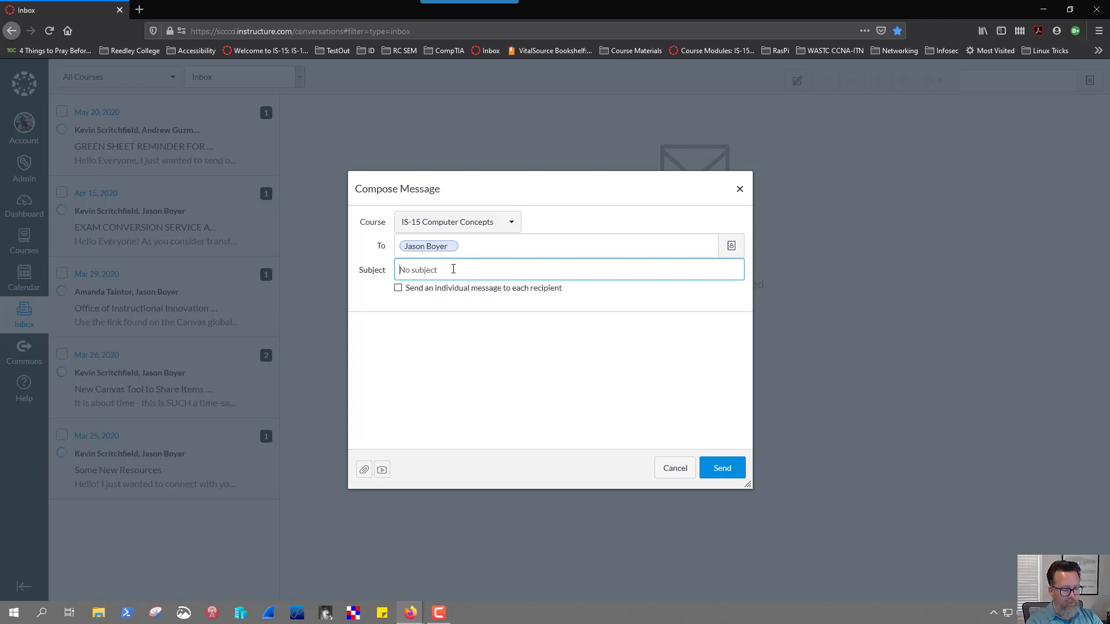
pyautogui.write('IS-15')
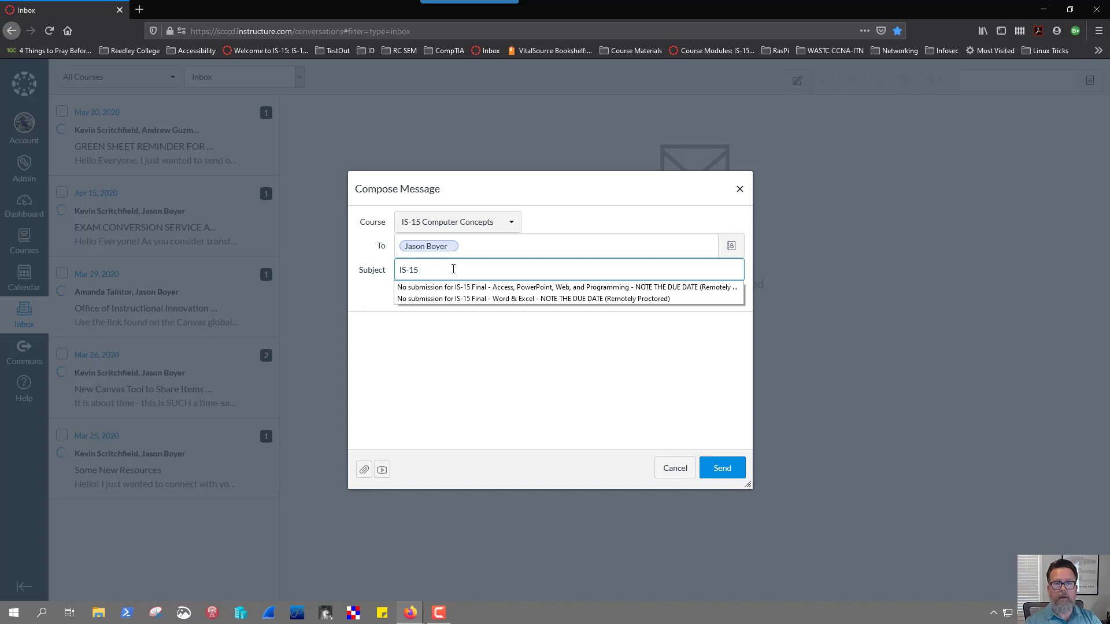
pyautogui.write('50866')
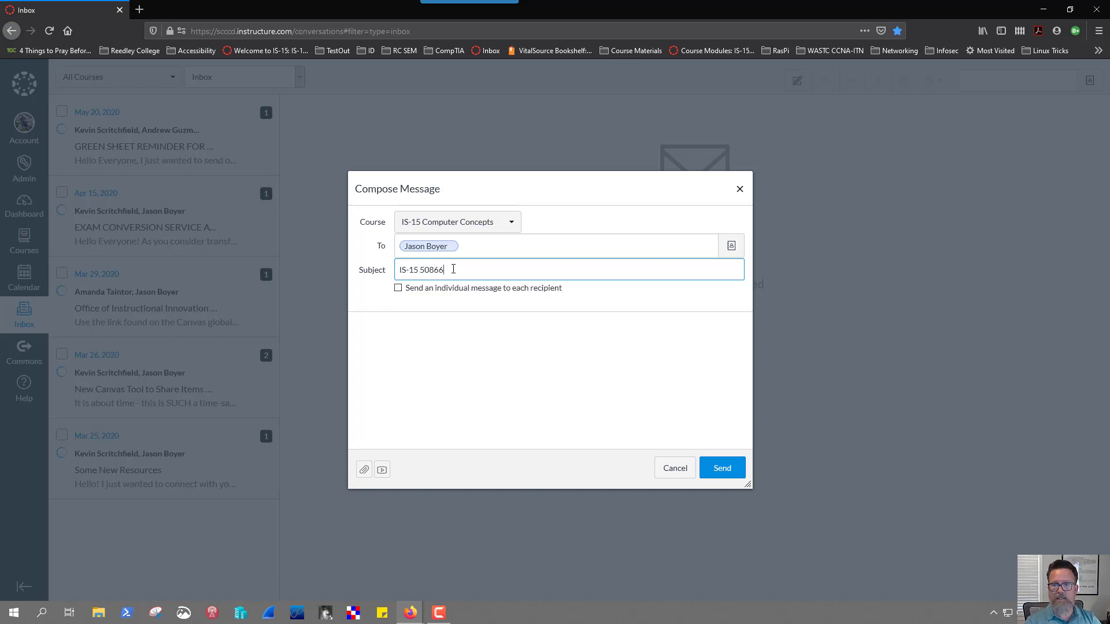
pyautogui.write(' 2020')
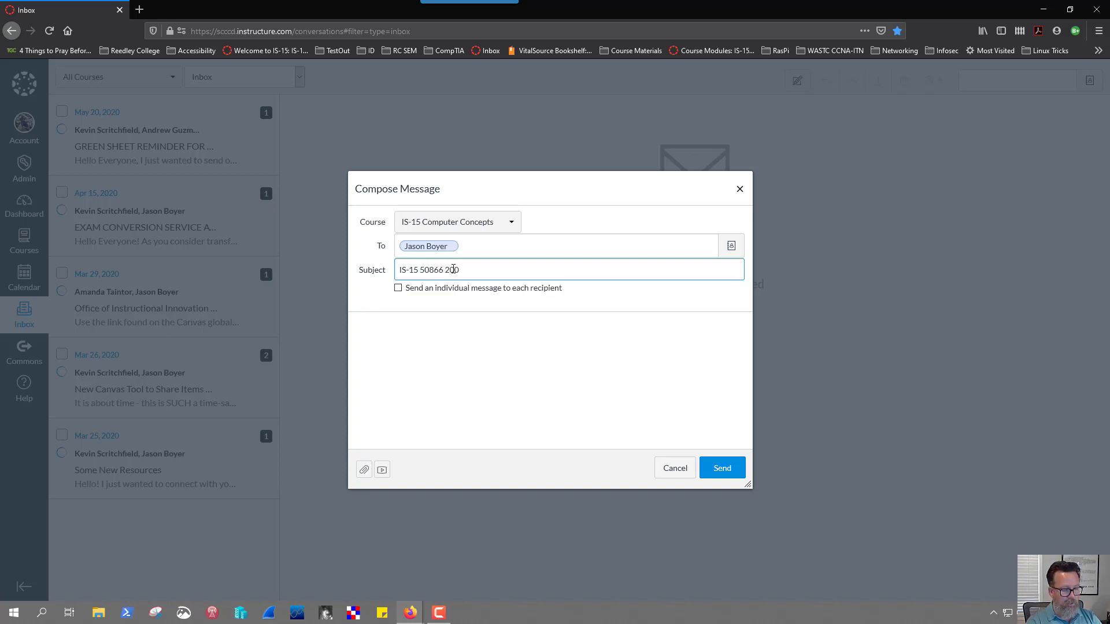
pyautogui.write('SP')
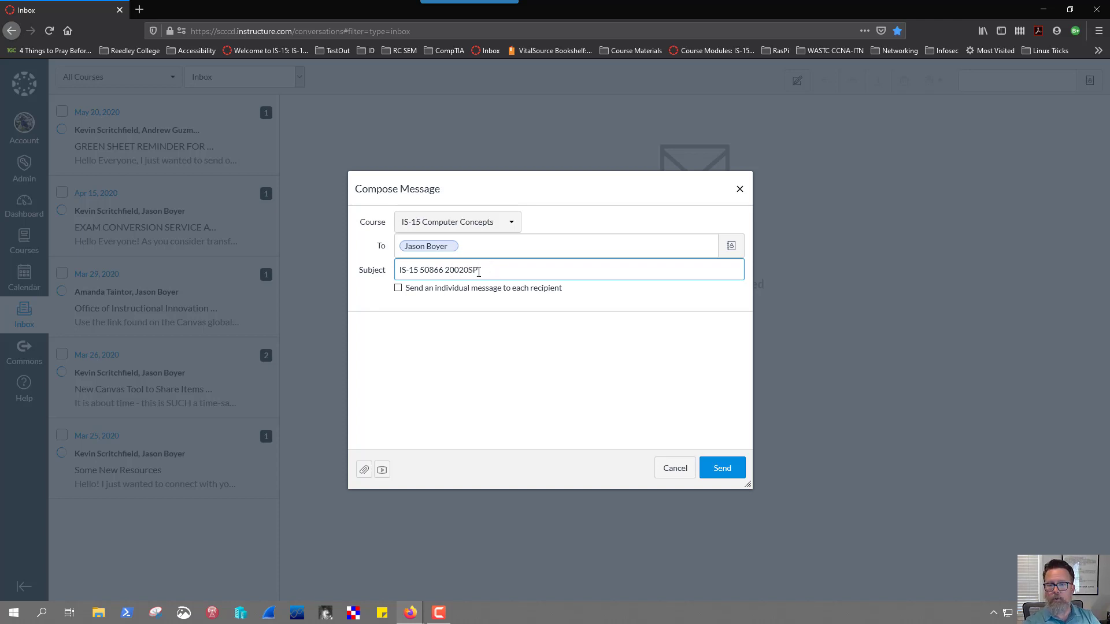
pyautogui.press('BackSpace')
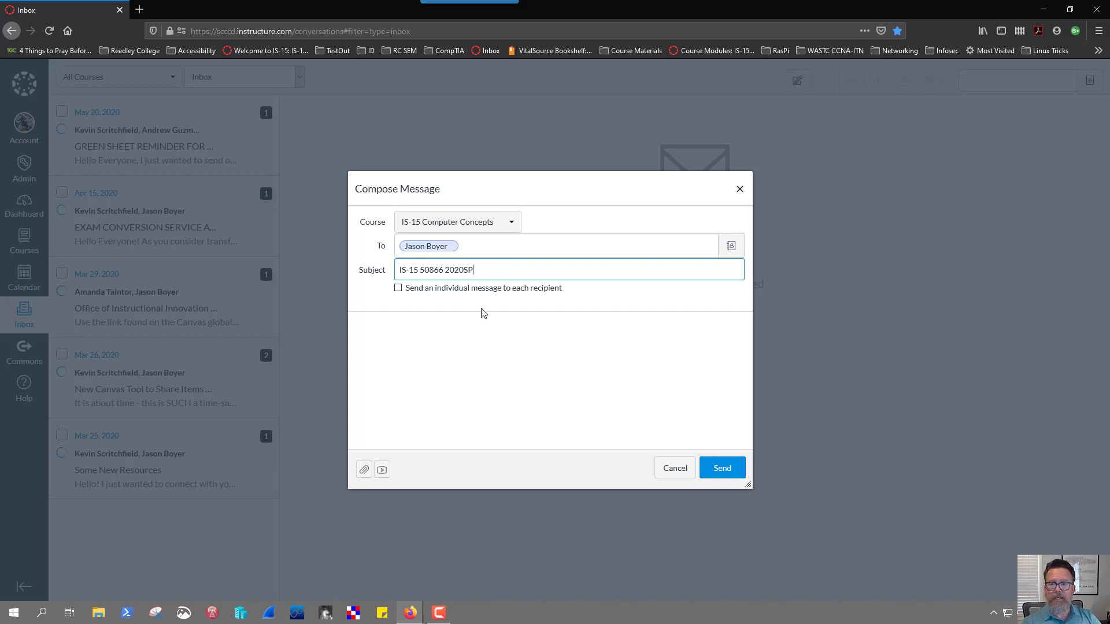
pyautogui.click(429, 323)
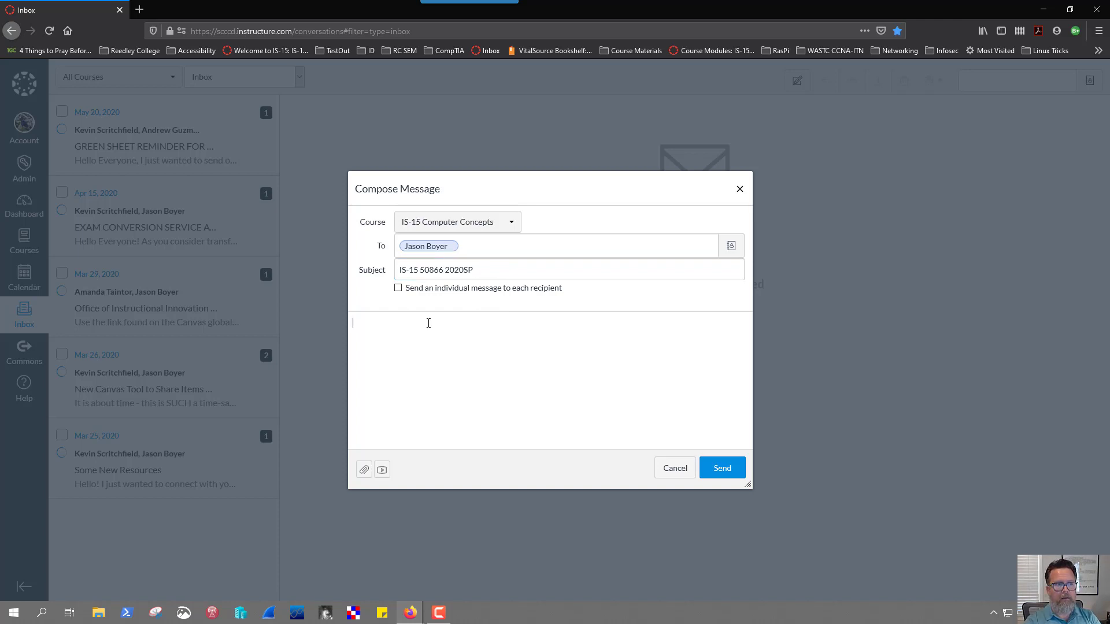
# Write a greeting, your name and student number, expected learning, then 'R/' and your initials
pyautogui.write('De')
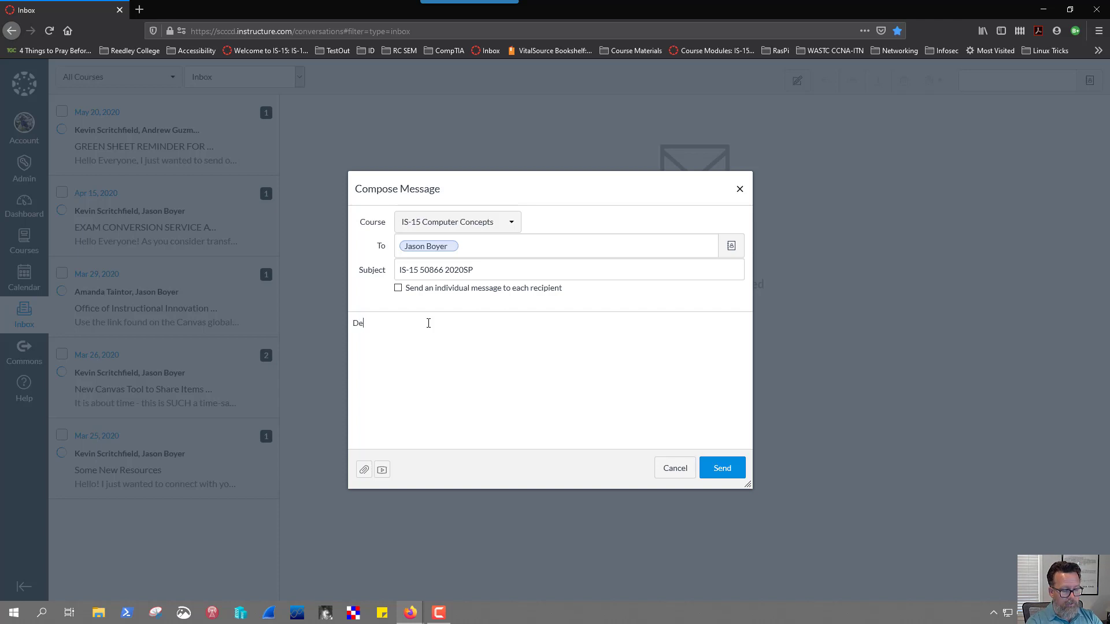
pyautogui.write('ar Mr. Boyer,')
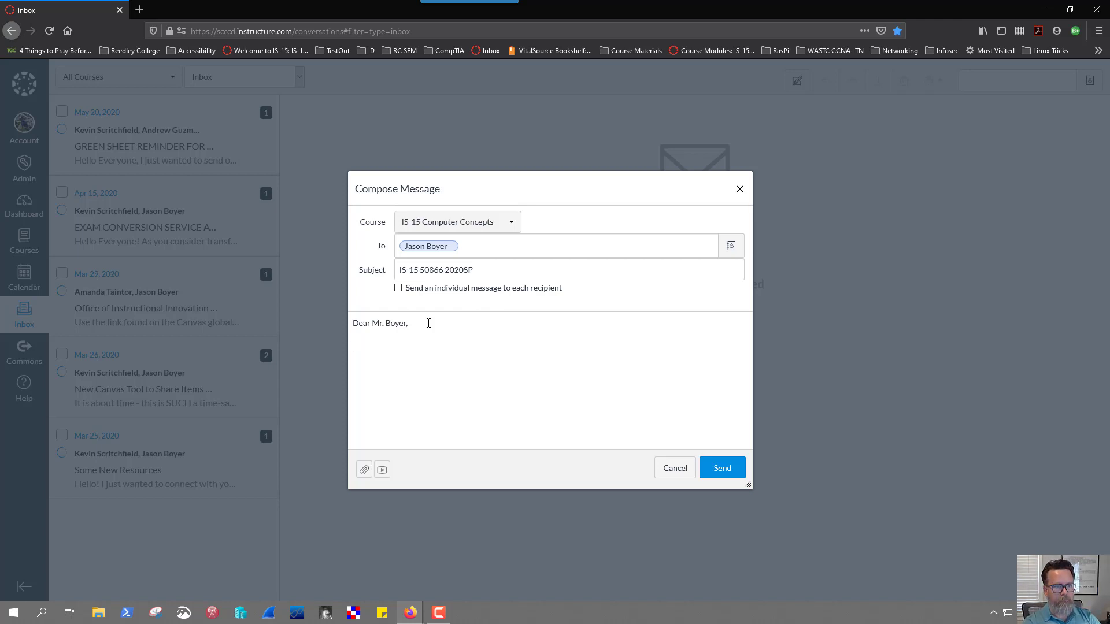
pyautogui.write('My ')
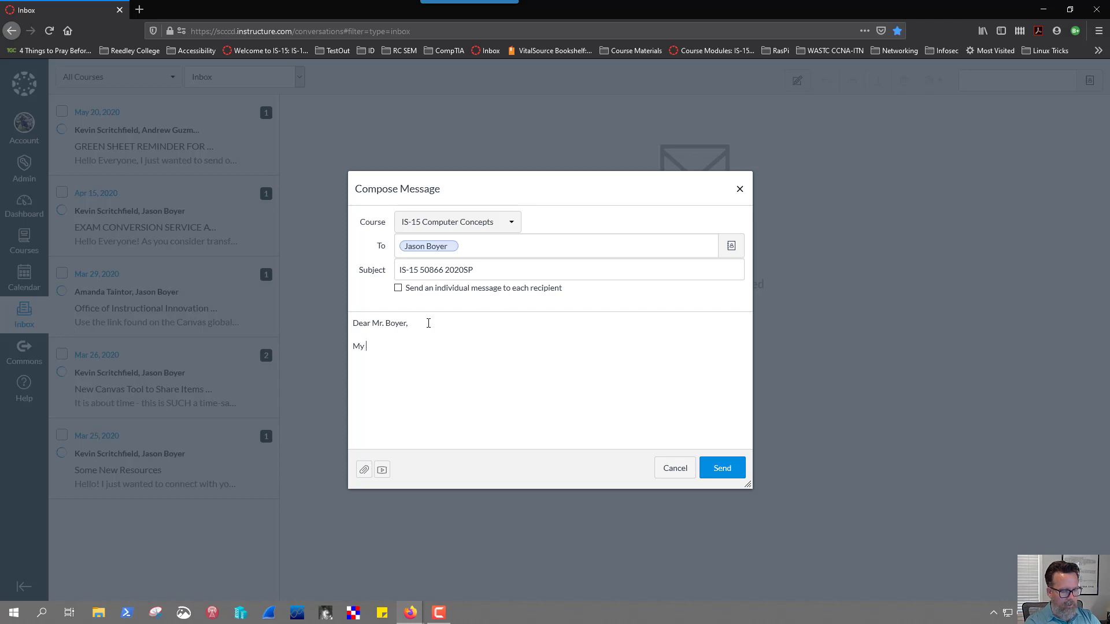
pyautogui.write('name is Jas')
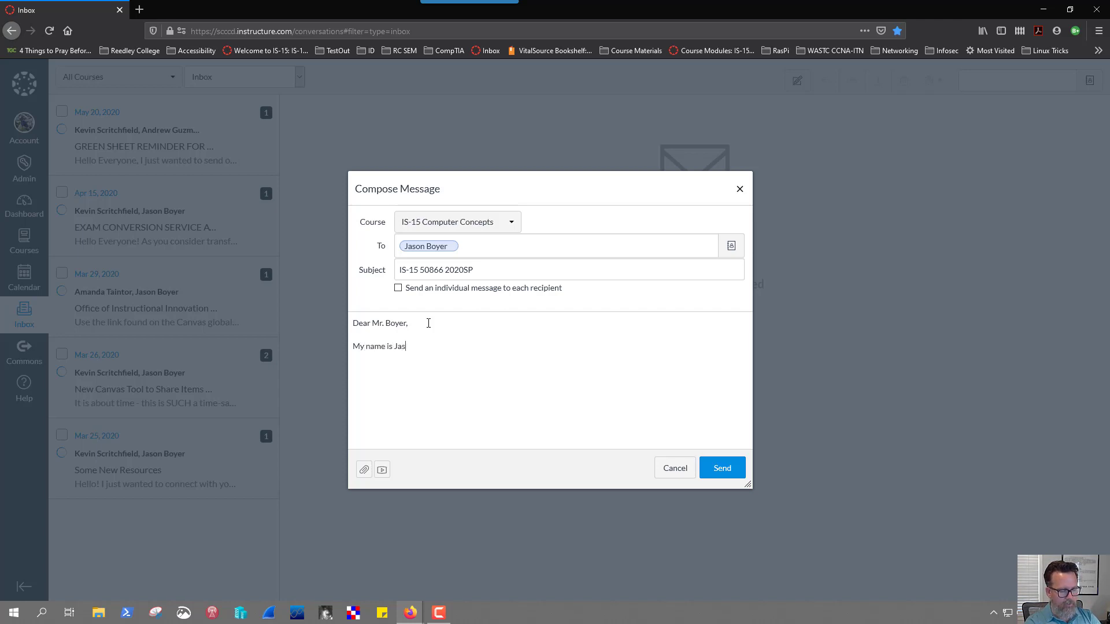
pyautogui.write('on Boyer and my student number is')
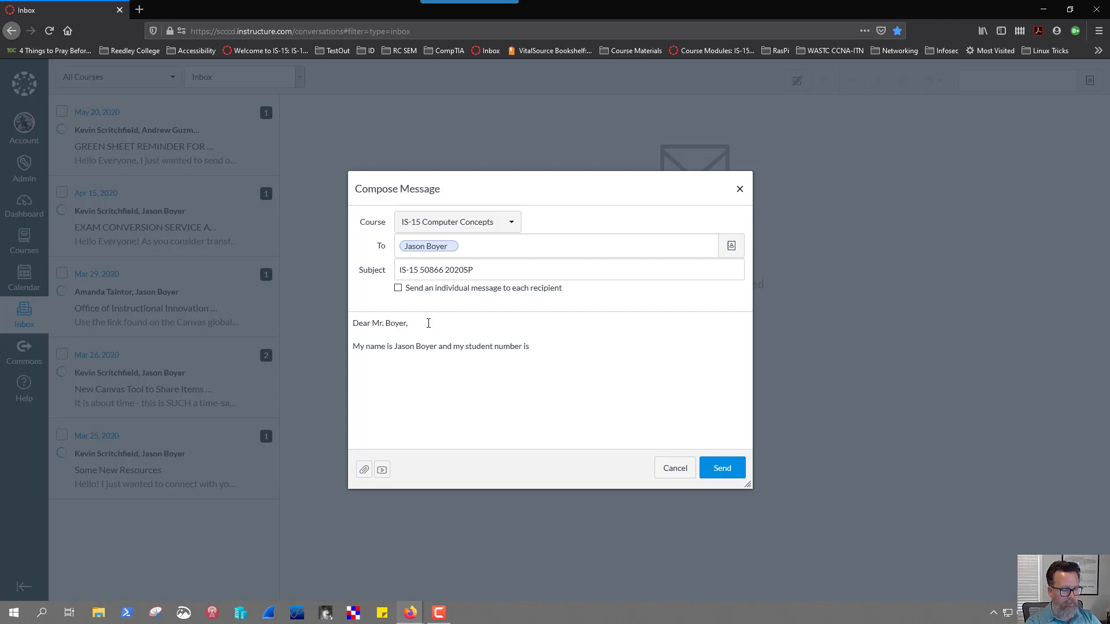
pyautogui.write('07654')
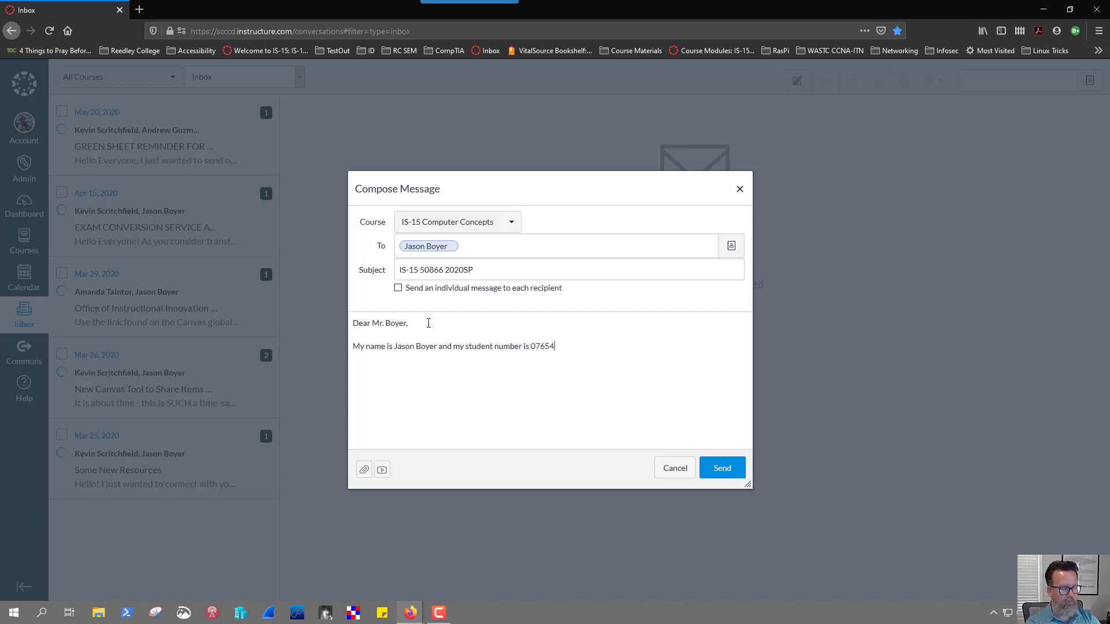
pyautogui.write('3')
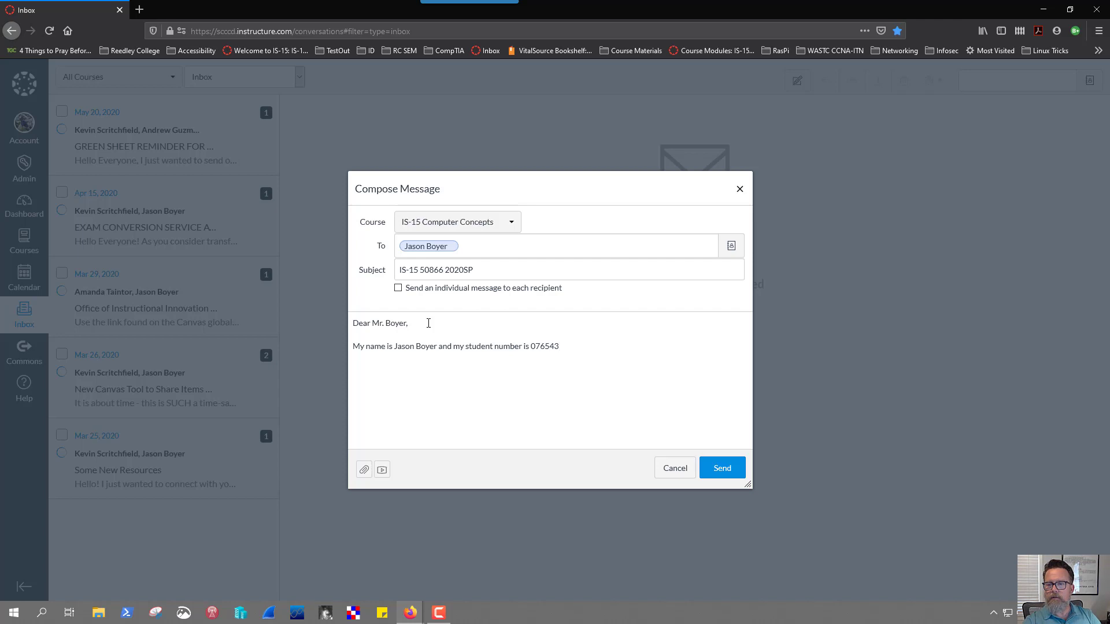
pyautogui.write('2.')
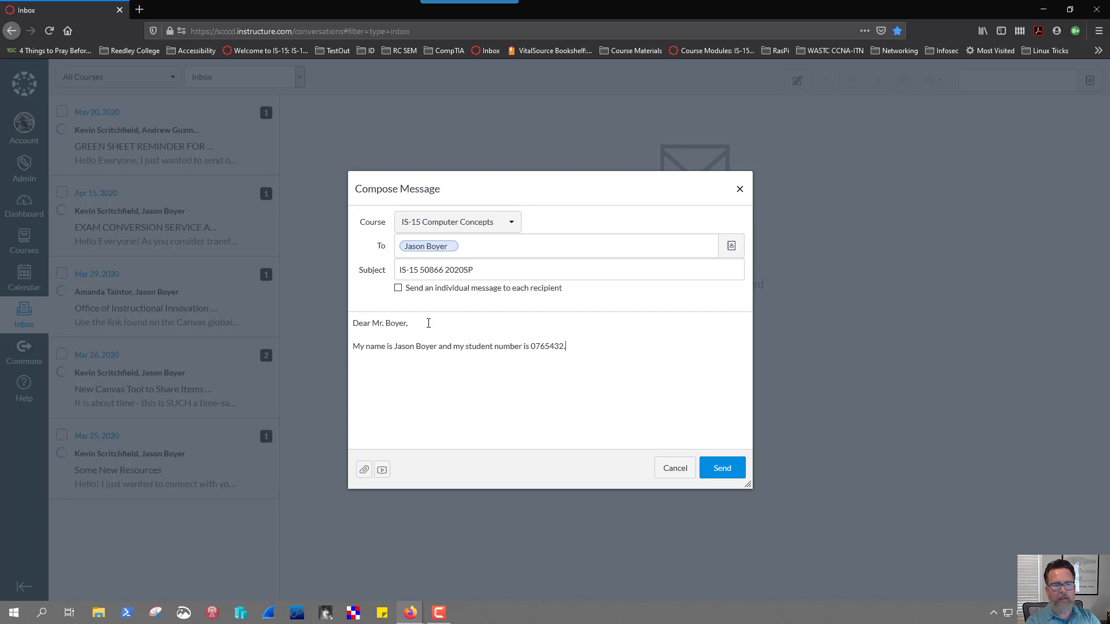
pyautogui.write('Wh')
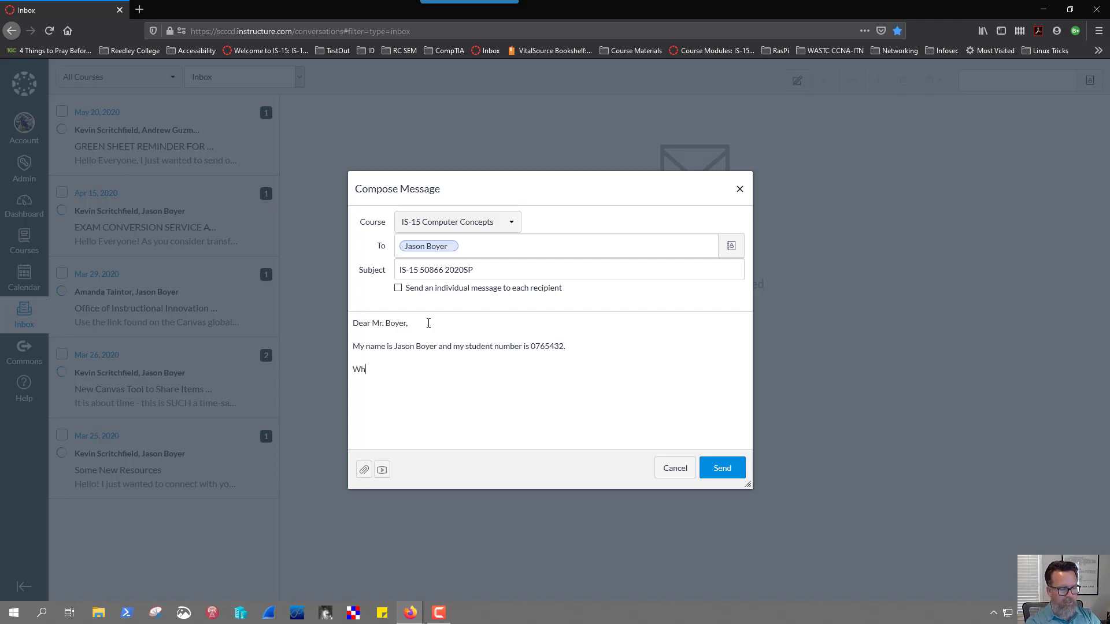
pyautogui.write('at do I expect to learn f')
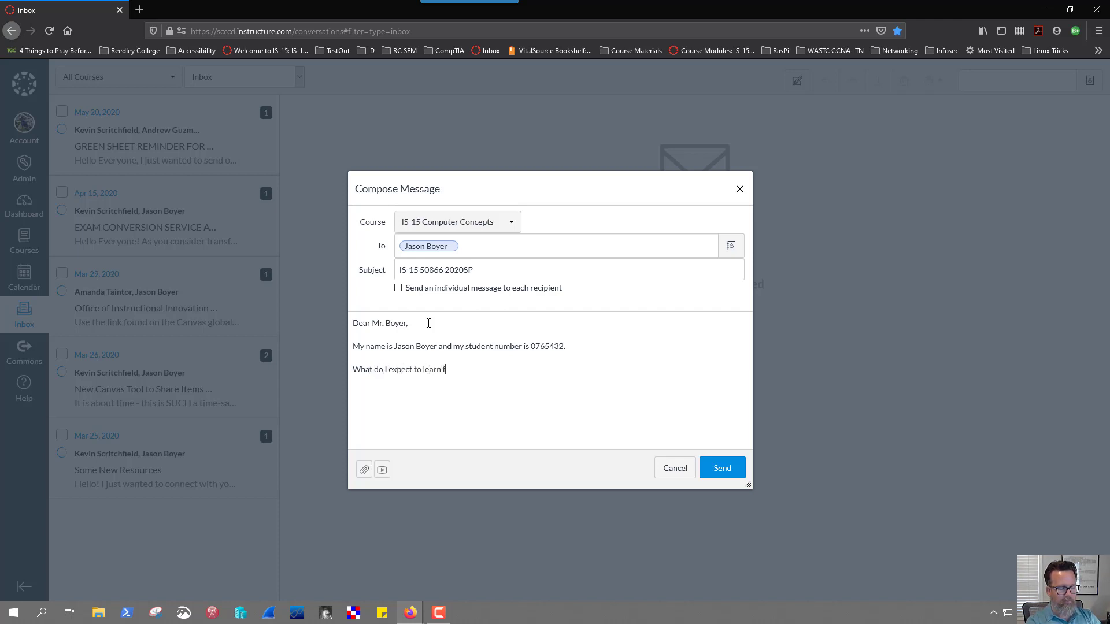
pyautogui.write('rom this cours')
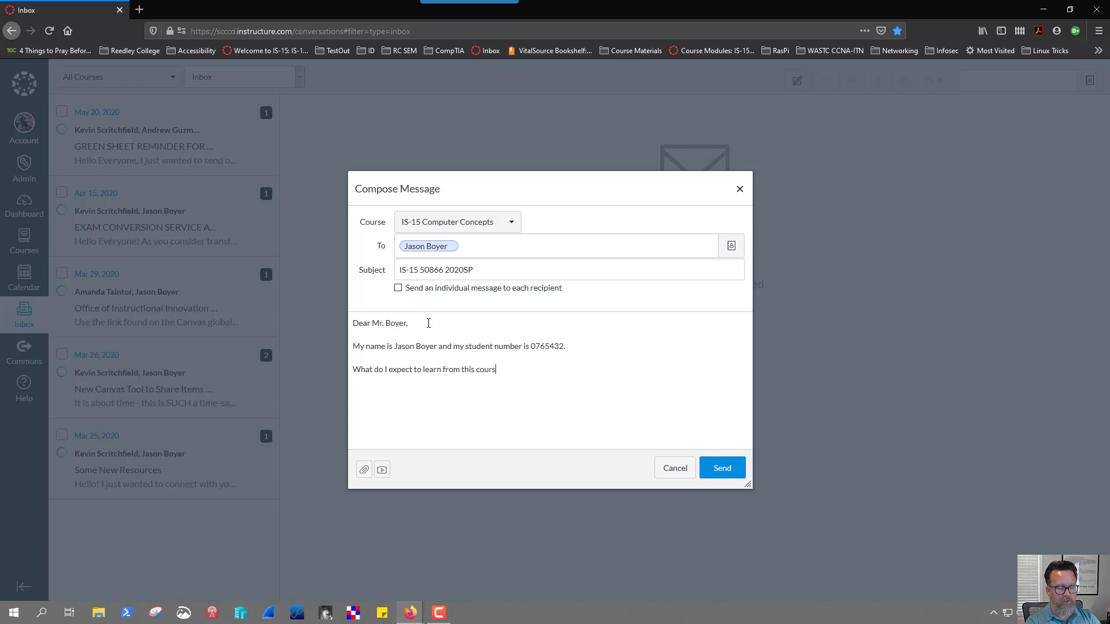
pyautogui.write('e? I')
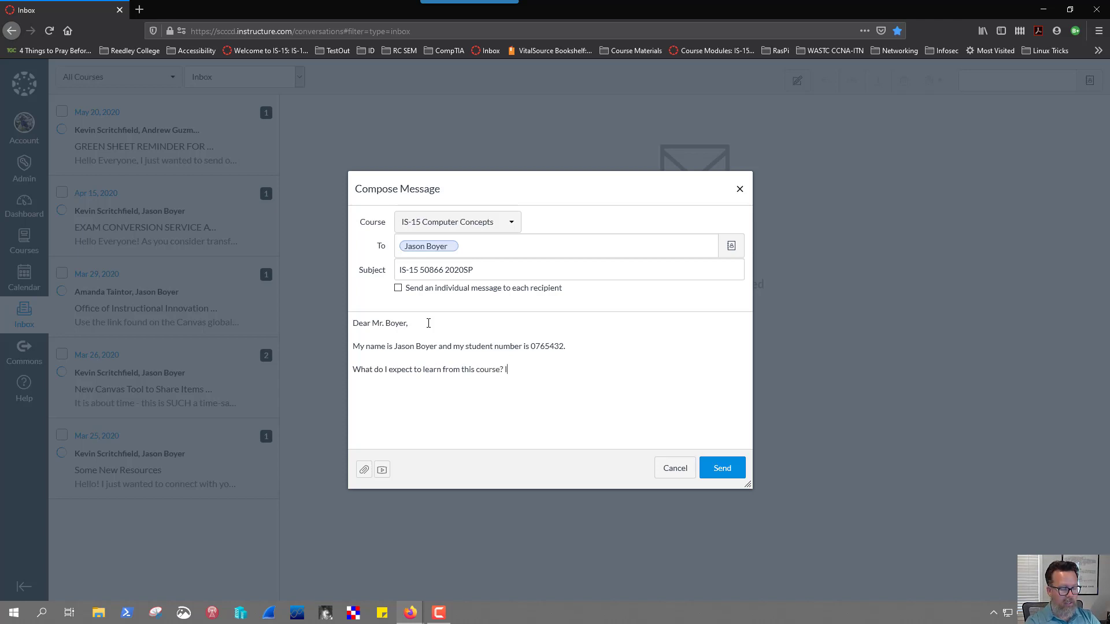
pyautogui.write(' expect to ')
pyautogui.write('learn.')
pyautogui.write('R/')
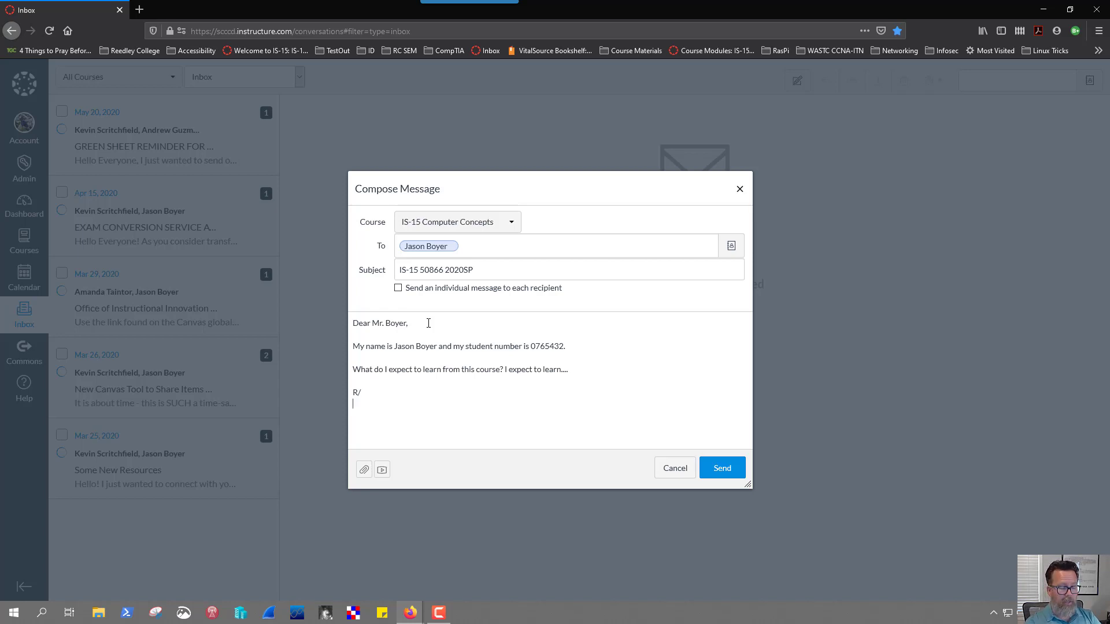
pyautogui.press('Return')
pyautogui.write('JB')
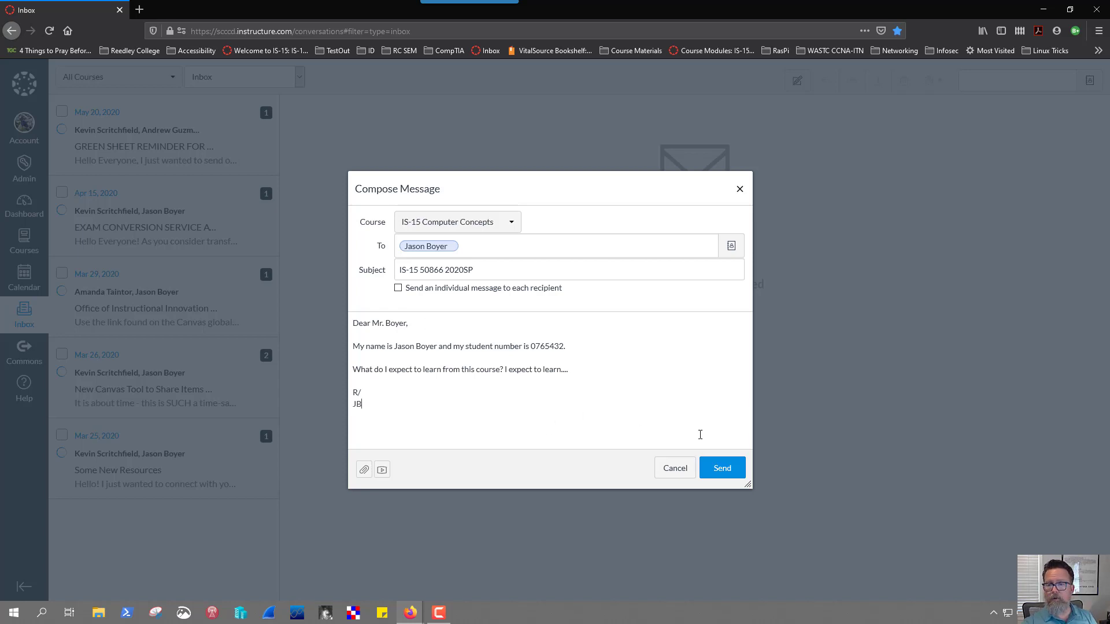
# Send the message and open the IS-15 Computer Concepts course from the Dashboard
pyautogui.click(722, 468)
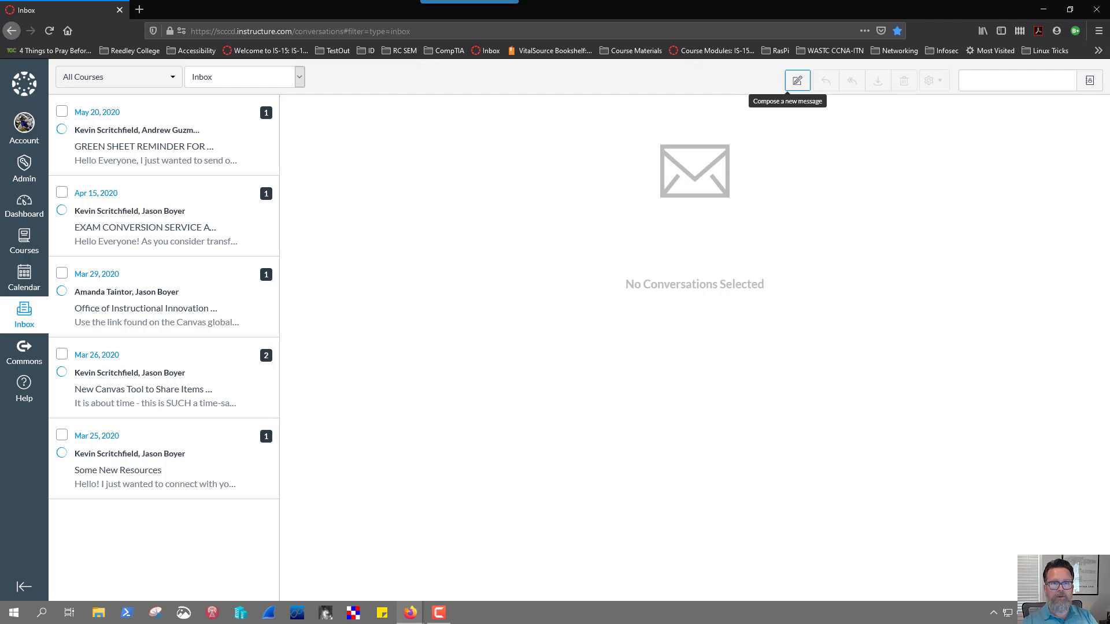
pyautogui.click(20, 204)
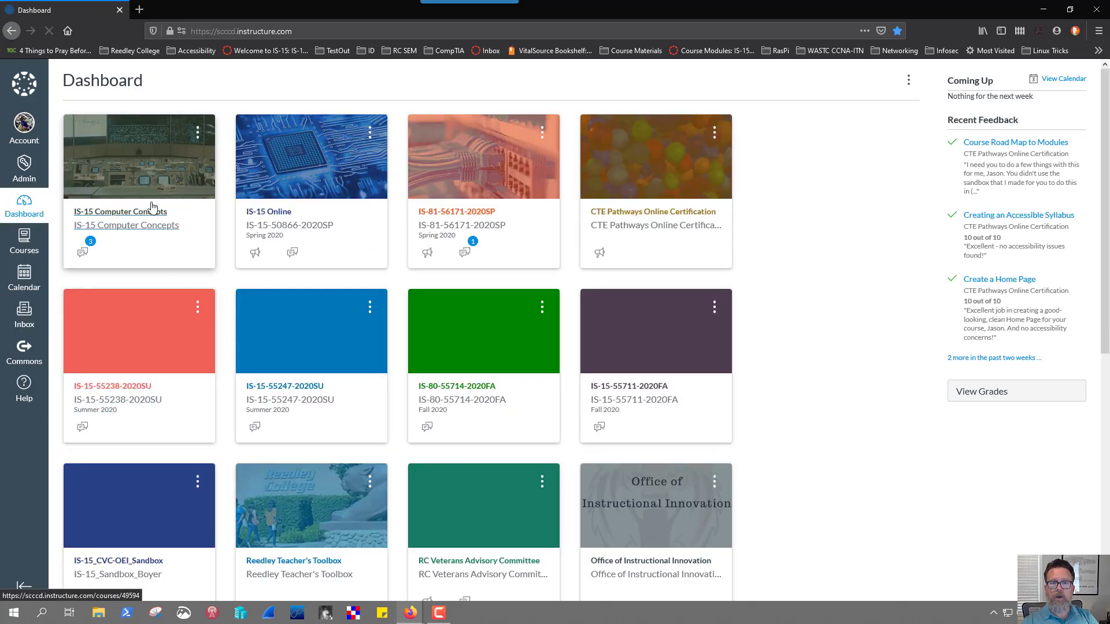
pyautogui.click(117, 214)
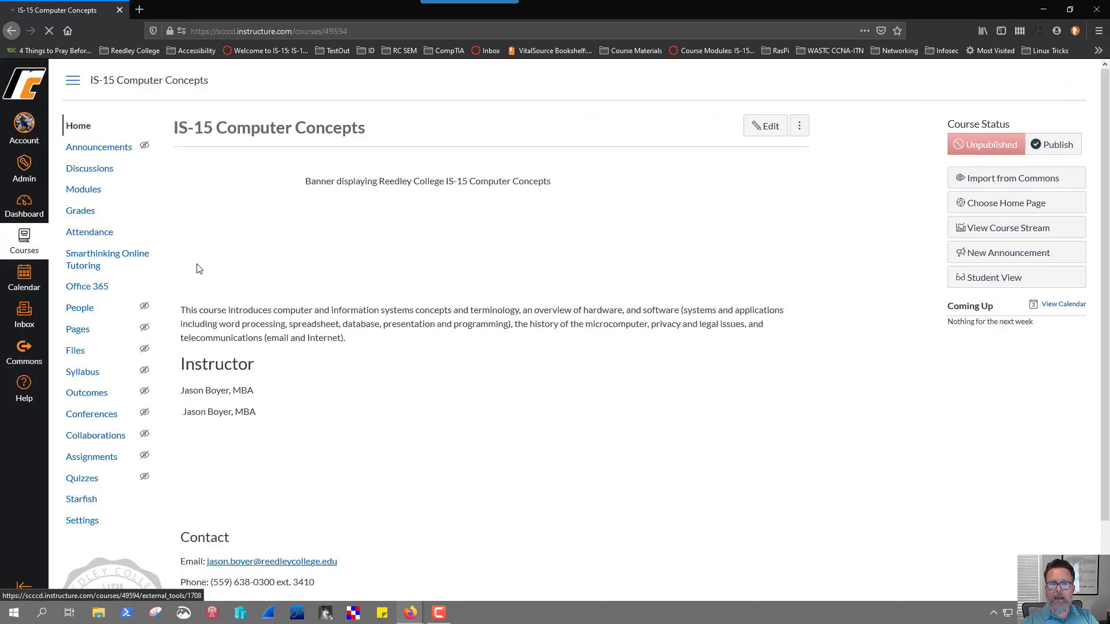
# Show the course Modules scrolled down to Week 1's Canvas Inbox Project
pyautogui.click(82, 191)
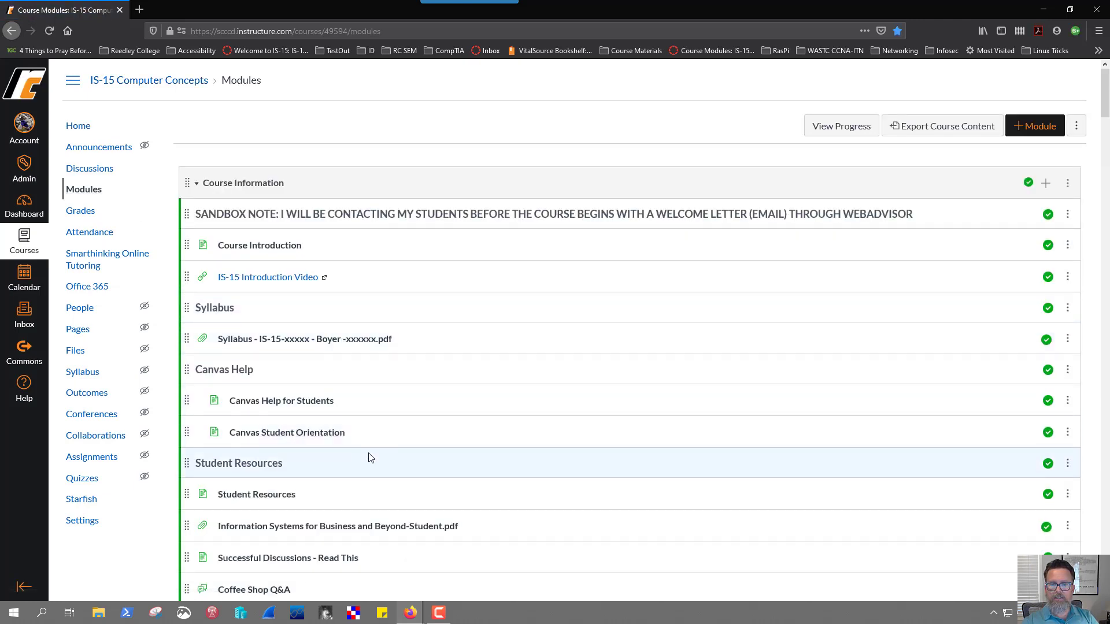
pyautogui.scroll(-1, 347, 386)
pyautogui.scroll(-7, 345, 386)
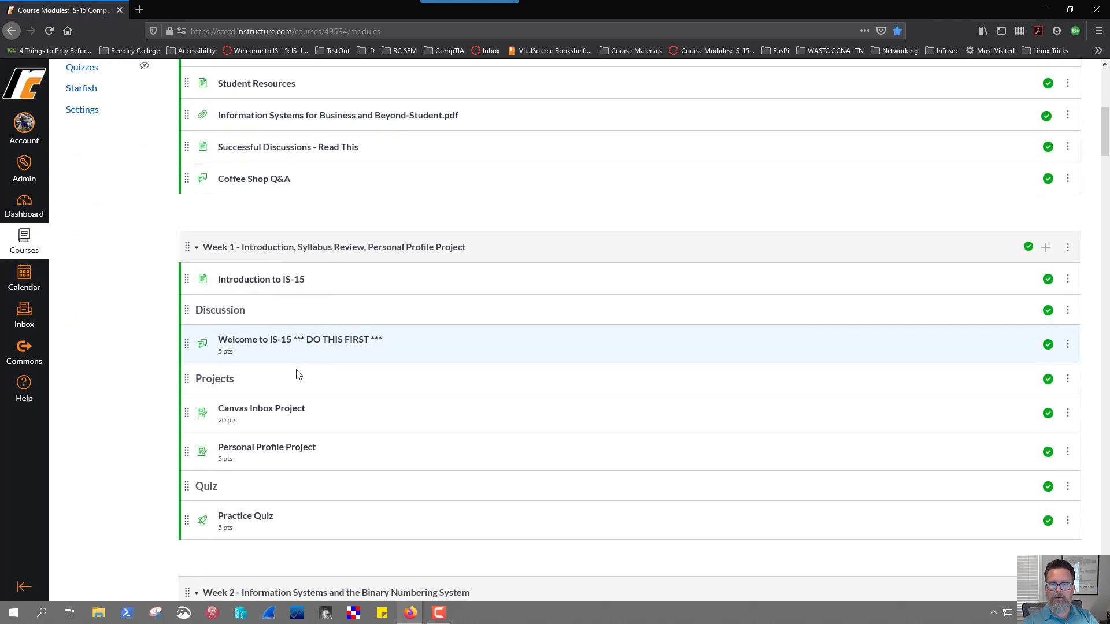
# Open the Canvas Inbox Project and review its rubric: To 5, Subject 5, Body 10, totalling 20
pyautogui.click(275, 408)
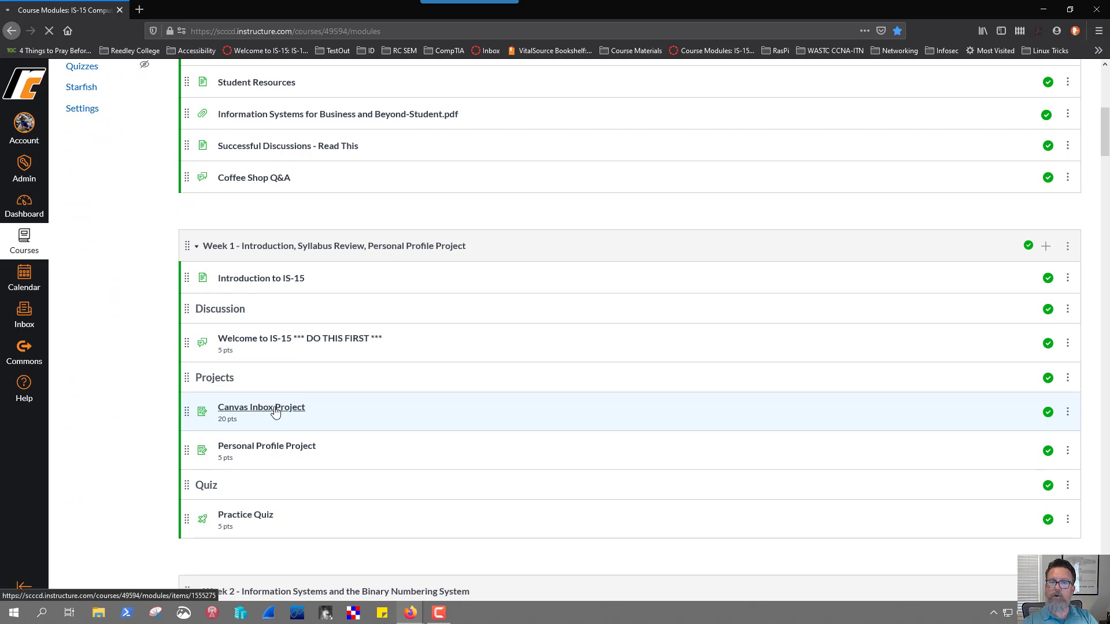
pyautogui.scroll(-3, 381, 373)
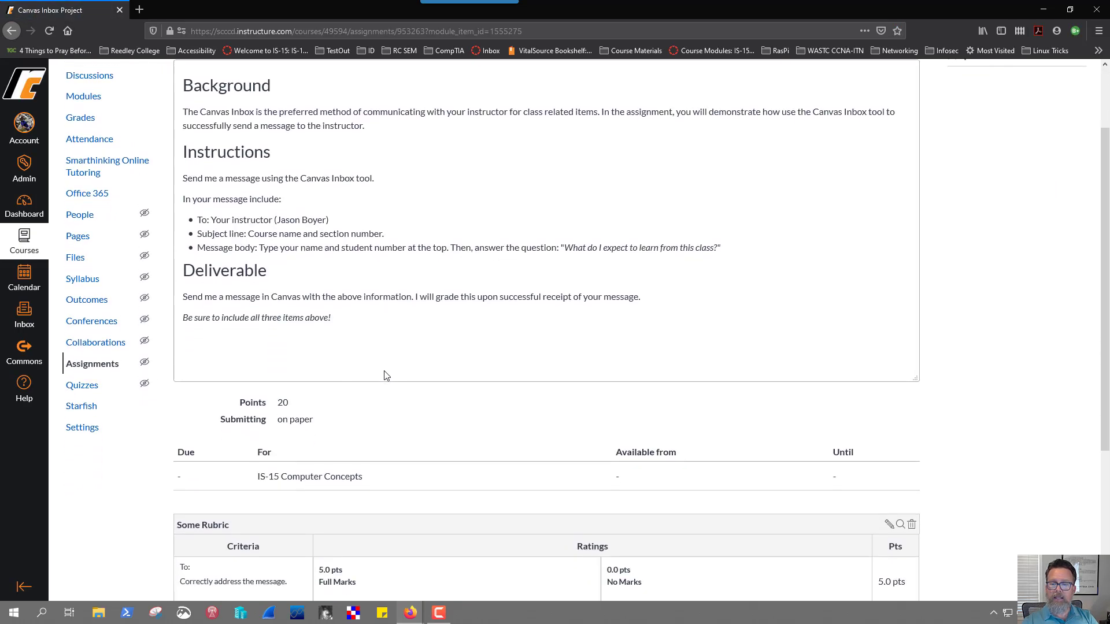
pyautogui.scroll(-5, 386, 376)
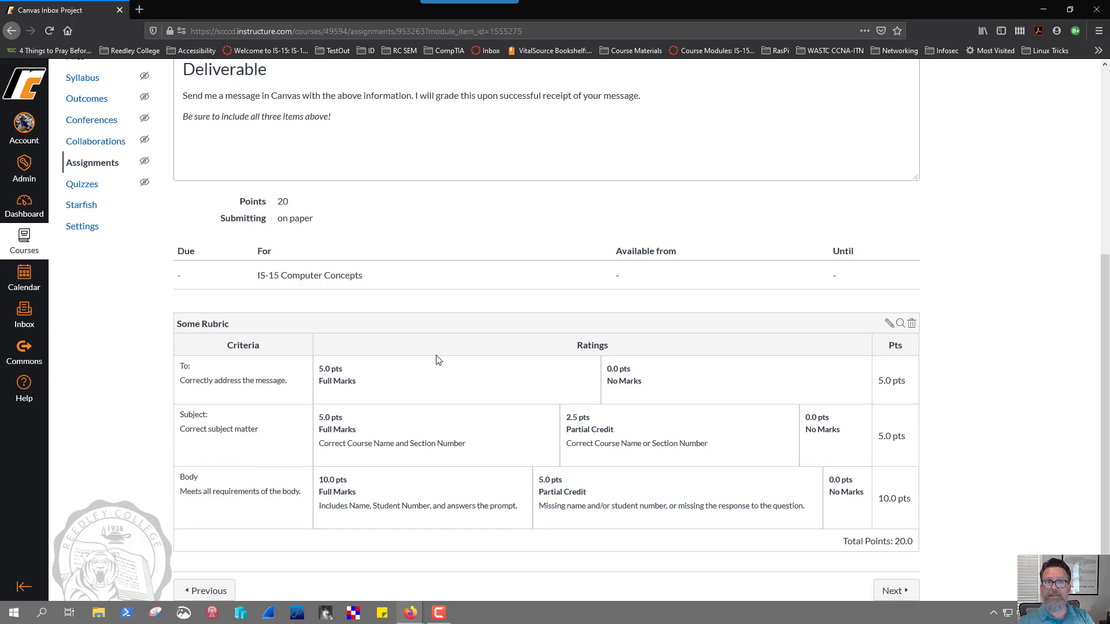
pyautogui.scroll(1, 263, 292)
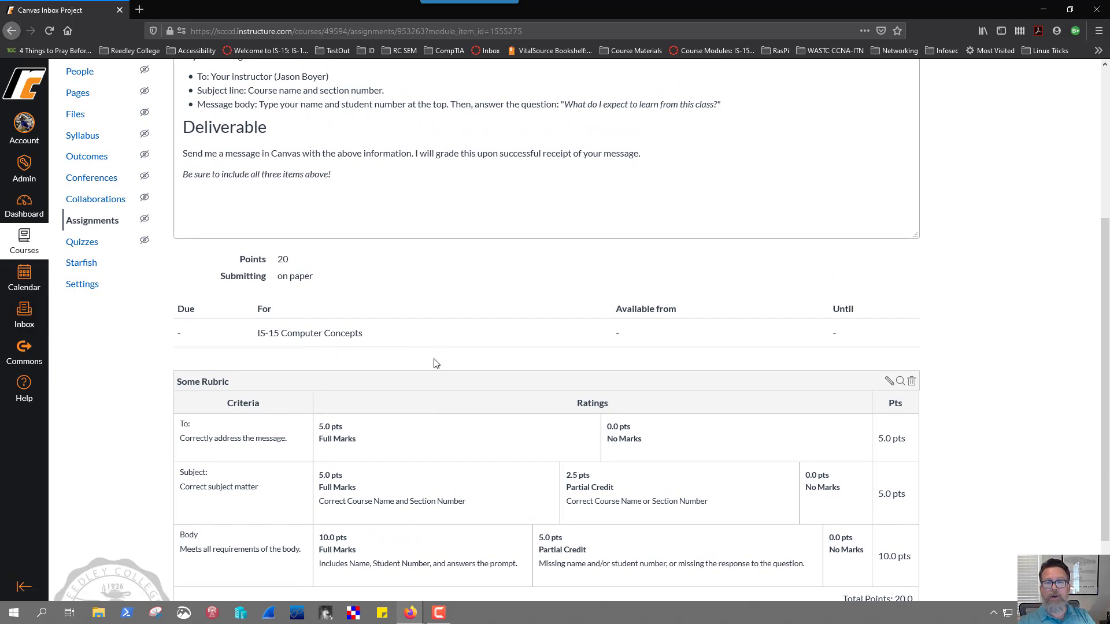
pyautogui.scroll(-2, 436, 363)
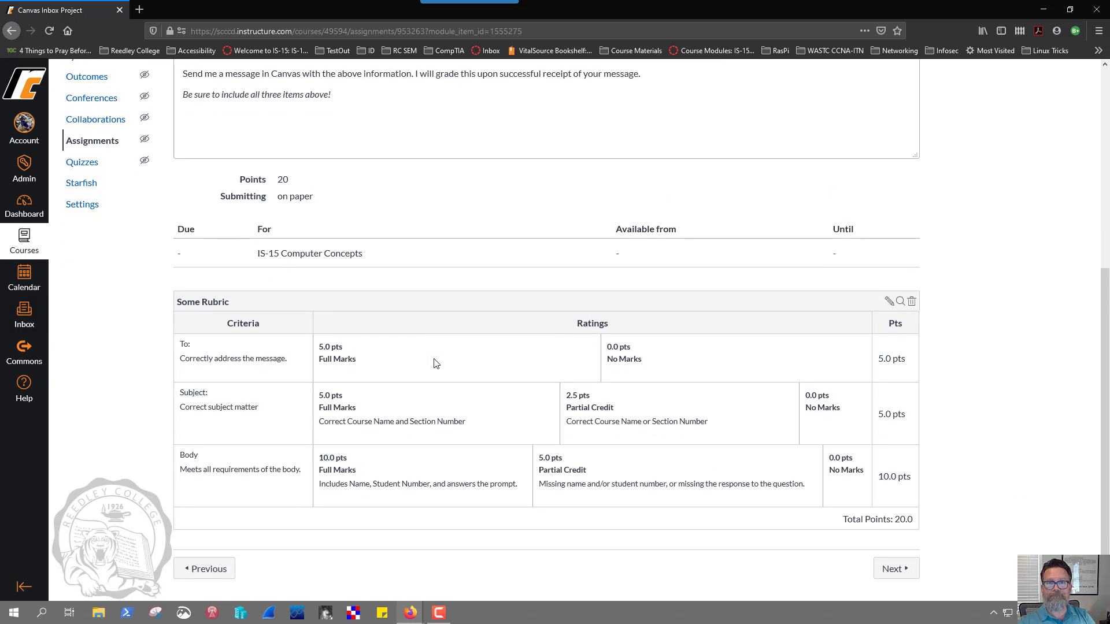